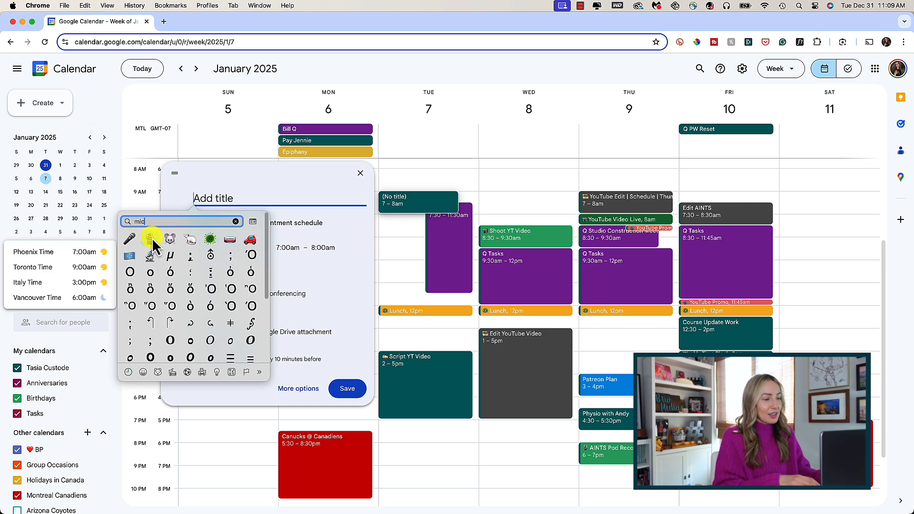
Step: Title the new January 7 event with a studio microphone emoji and "Podcast Publish", and make it an all-day event
left_click(150, 238)
type("Podcast Publish")
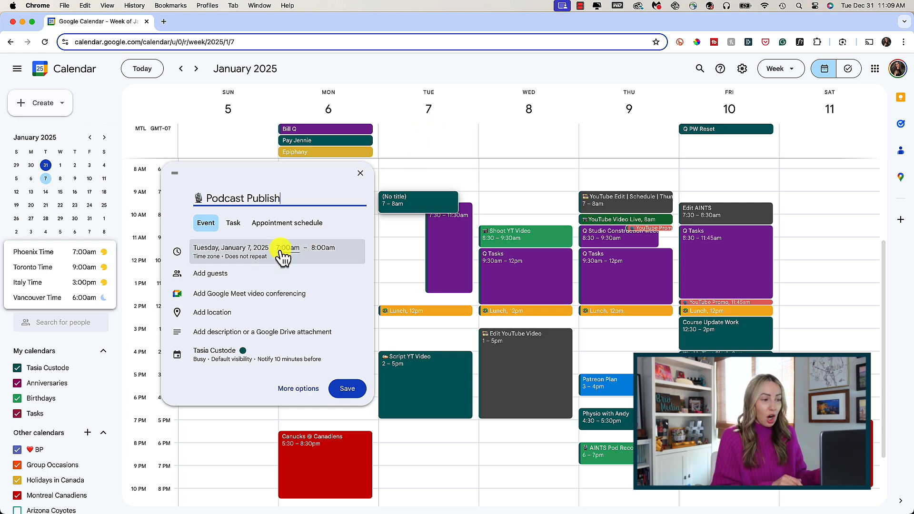
left_click(311, 257)
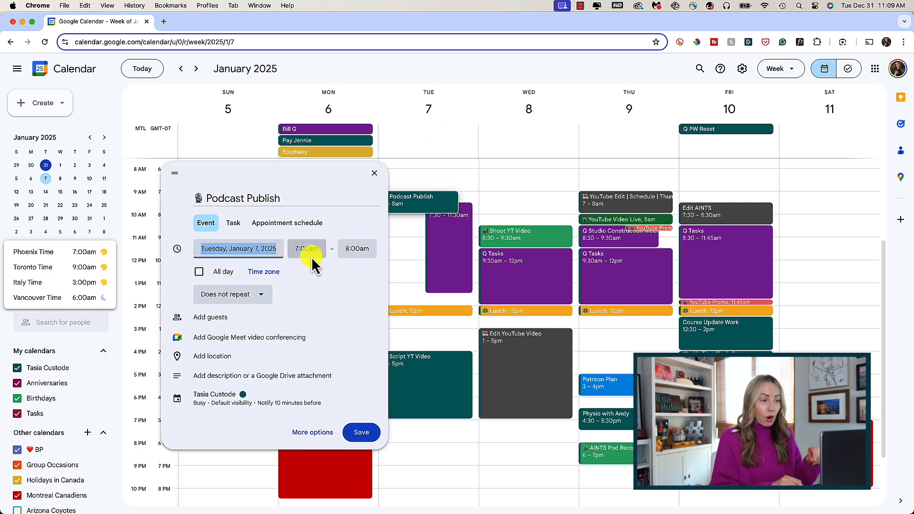
left_click(199, 272)
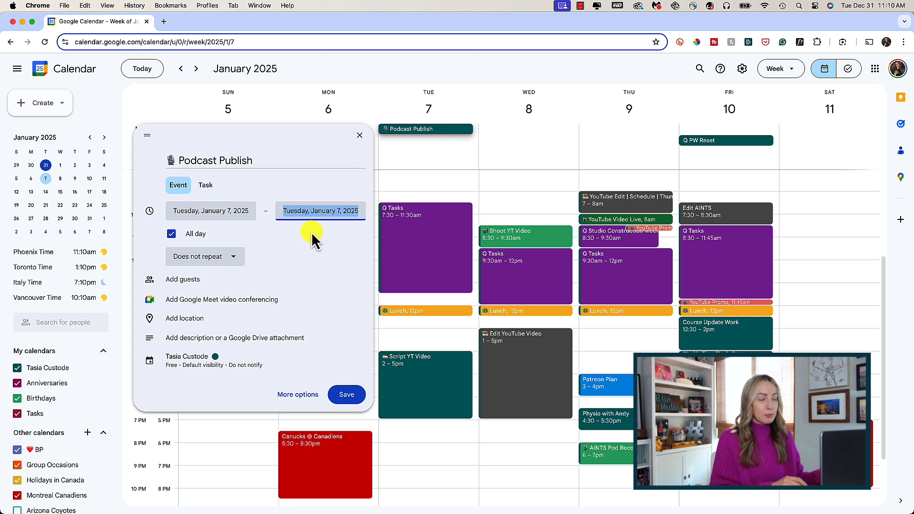
Step: Set the Podcast Publish event to repeat every 2 weeks on Tuesday with no end date, and save it
left_click(236, 259)
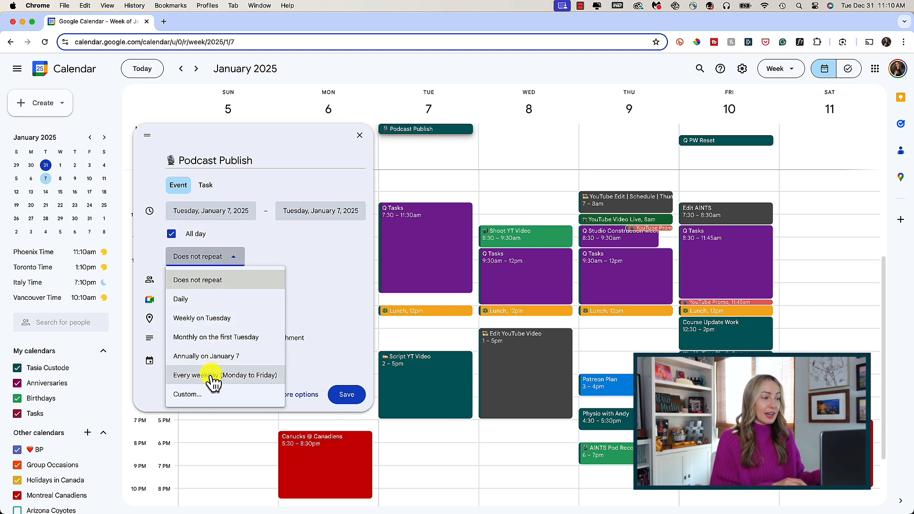
left_click(232, 402)
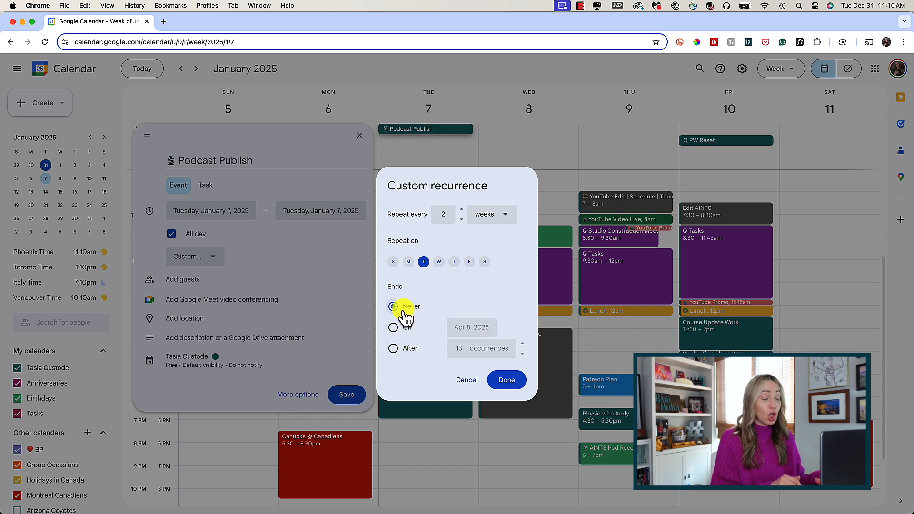
left_click(506, 381)
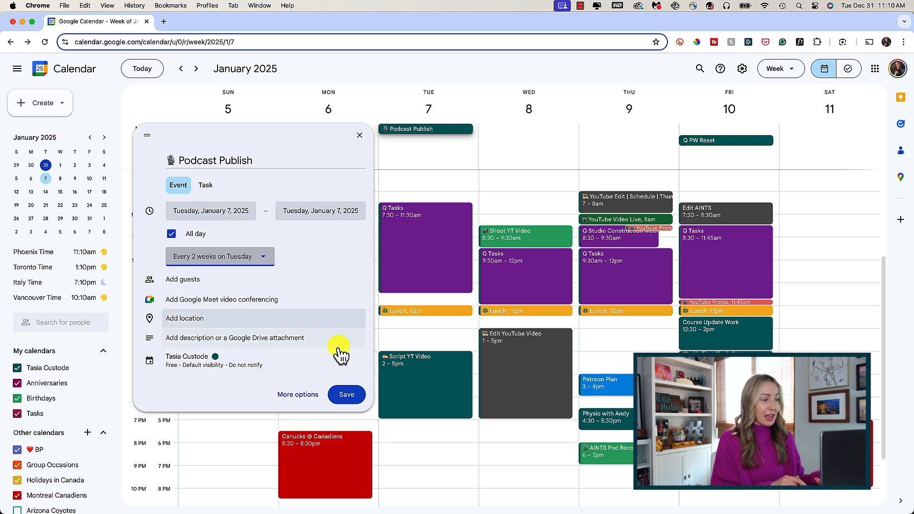
left_click(343, 394)
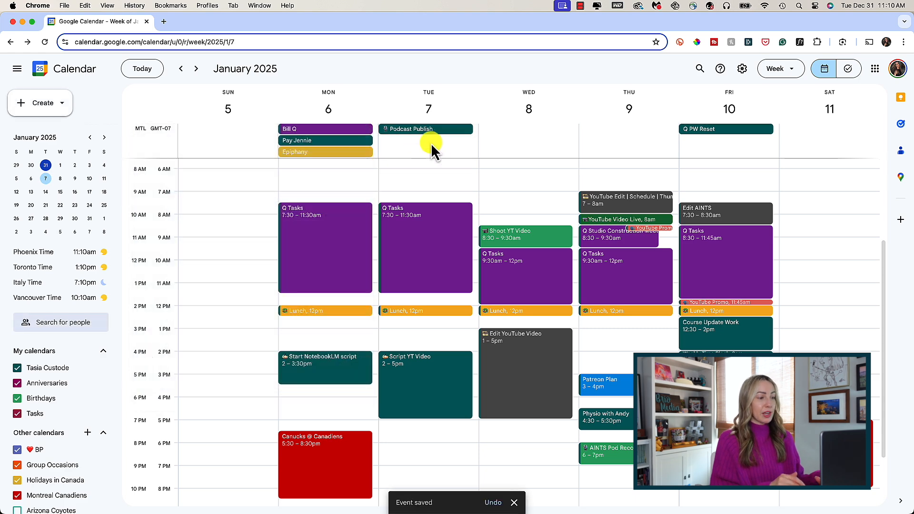
Step: Check the week of January 19 for the repeated Podcast Publish event, and return to the week of January 5
left_click(196, 69)
left_click(196, 68)
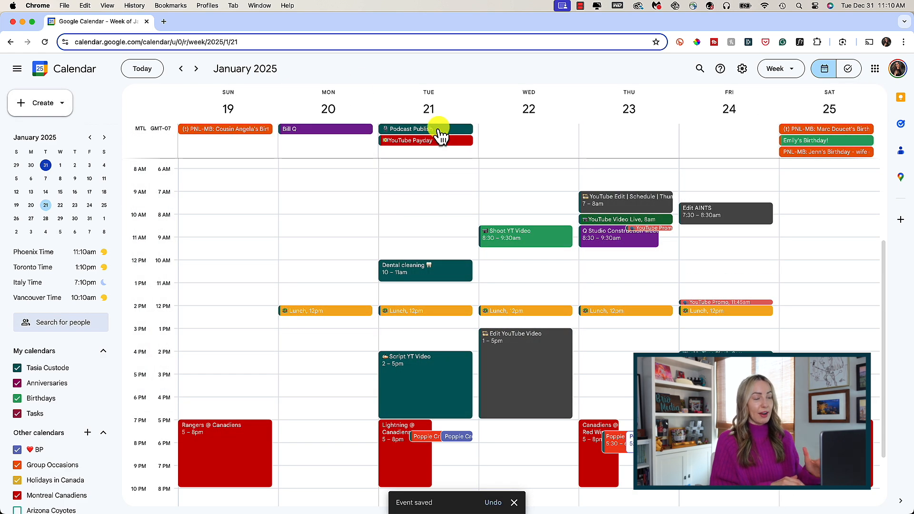
left_click(181, 69)
left_click(181, 68)
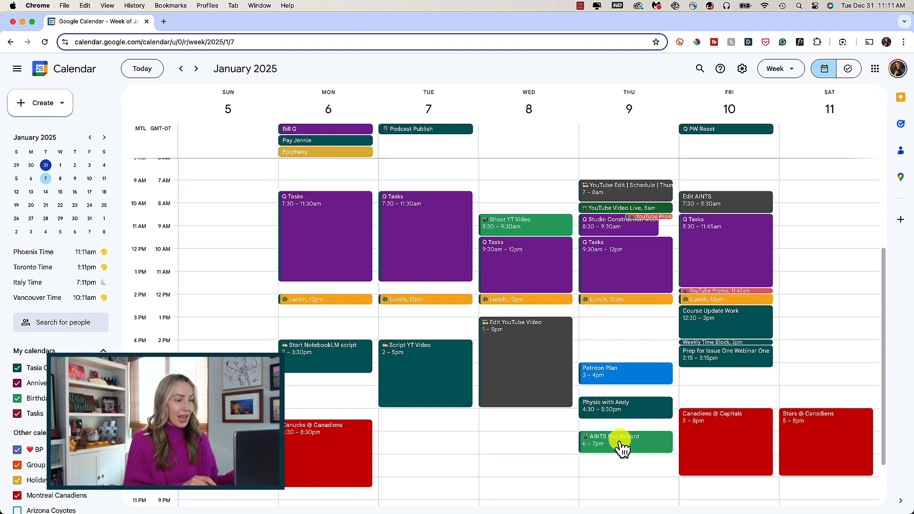
Step: Open the January 9 AINTS Pod Record event for editing and append "- AI" to its title
left_click(620, 445)
left_click(479, 315)
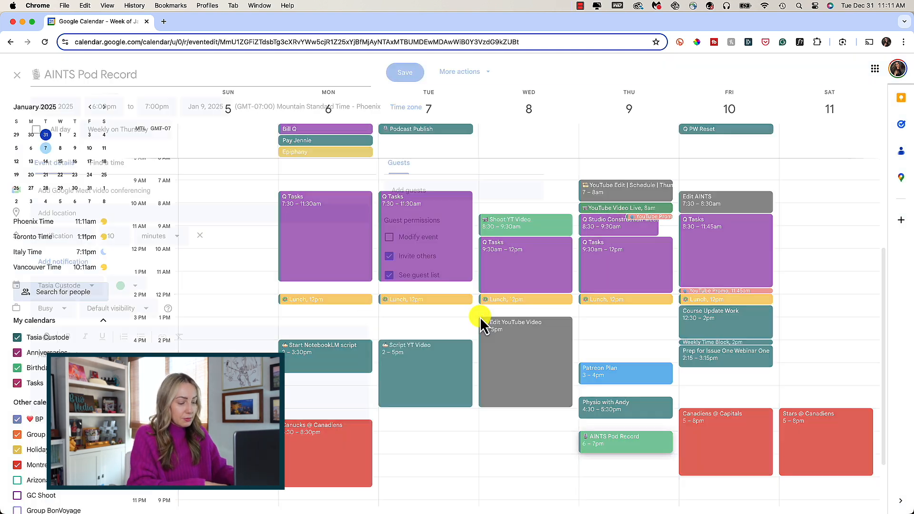
left_click(154, 72)
left_click(427, 119)
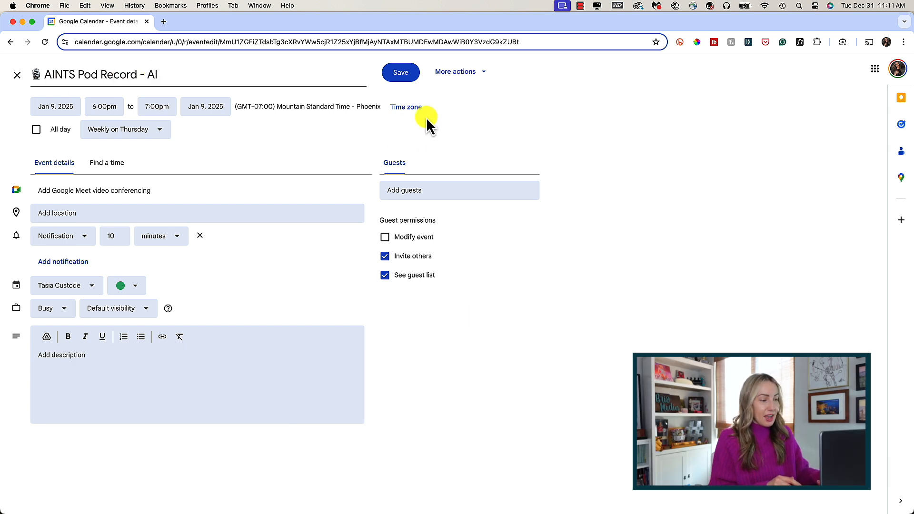
Step: Delete only this occurrence of the recurring AINTS Pod Record event
left_click(485, 78)
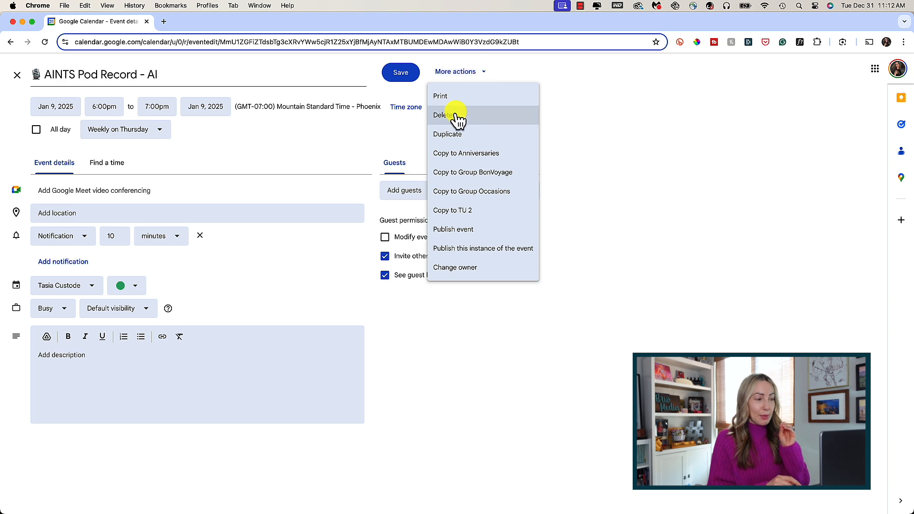
left_click(476, 117)
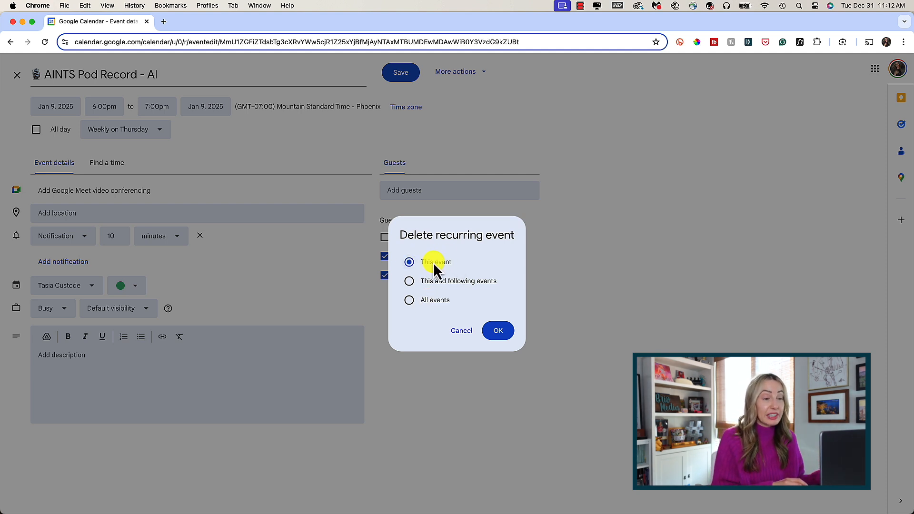
left_click(496, 332)
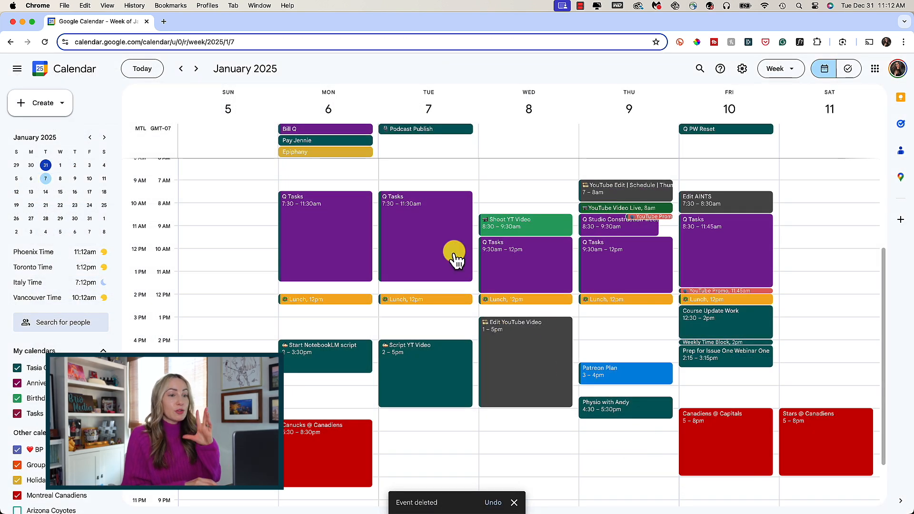
Step: Open the event notification settings of the main personal calendar
left_click(196, 69)
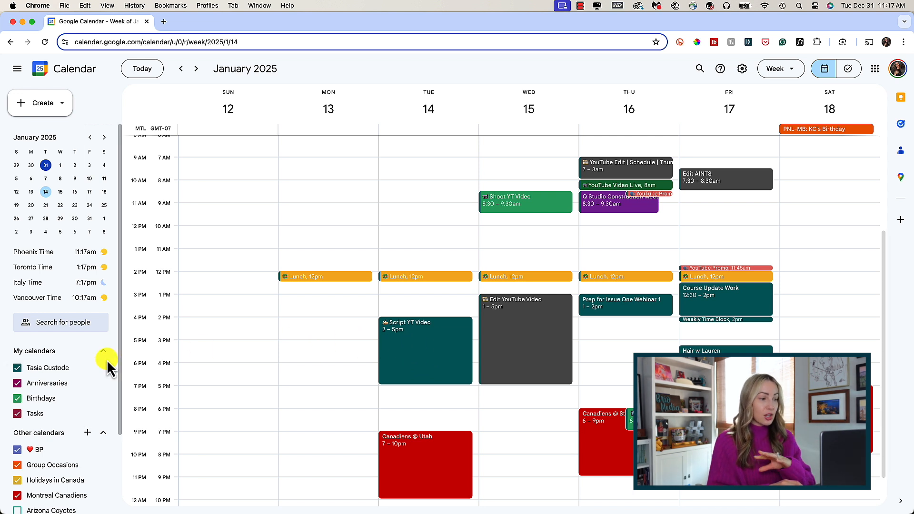
mouse_move(93, 367)
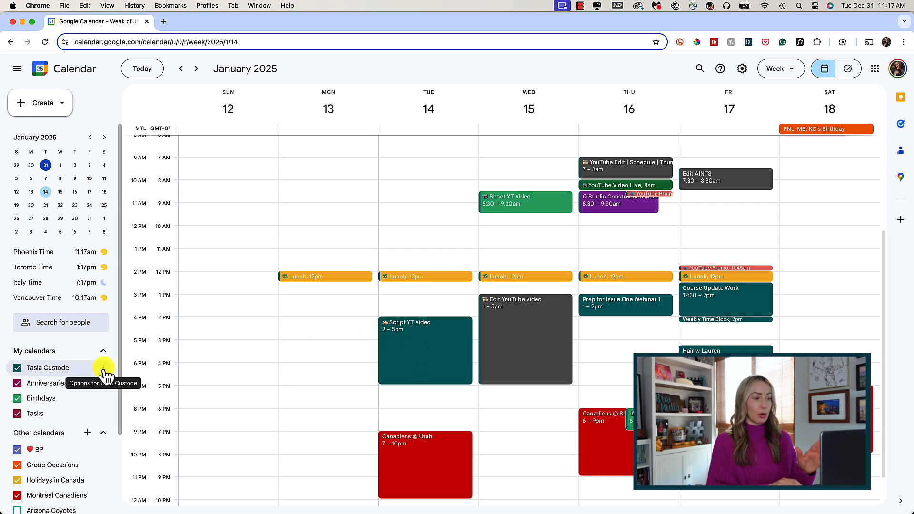
left_click(103, 369)
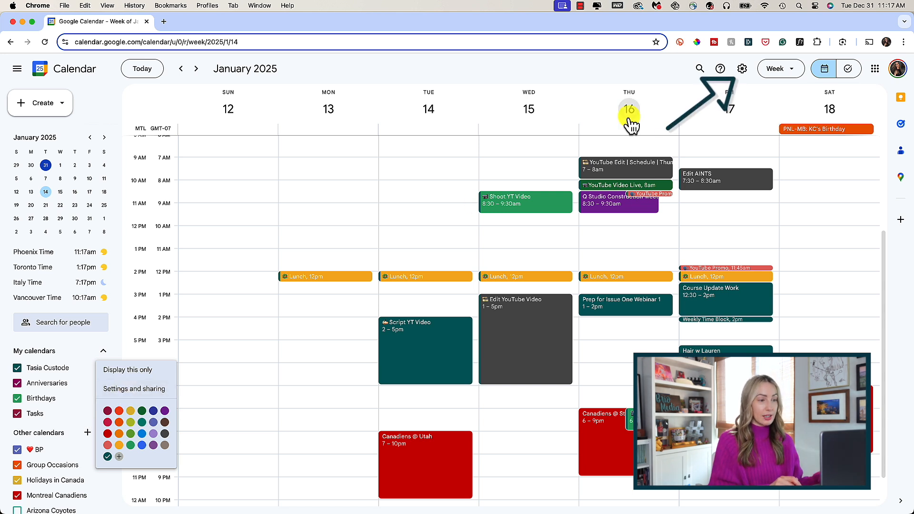
left_click(742, 69)
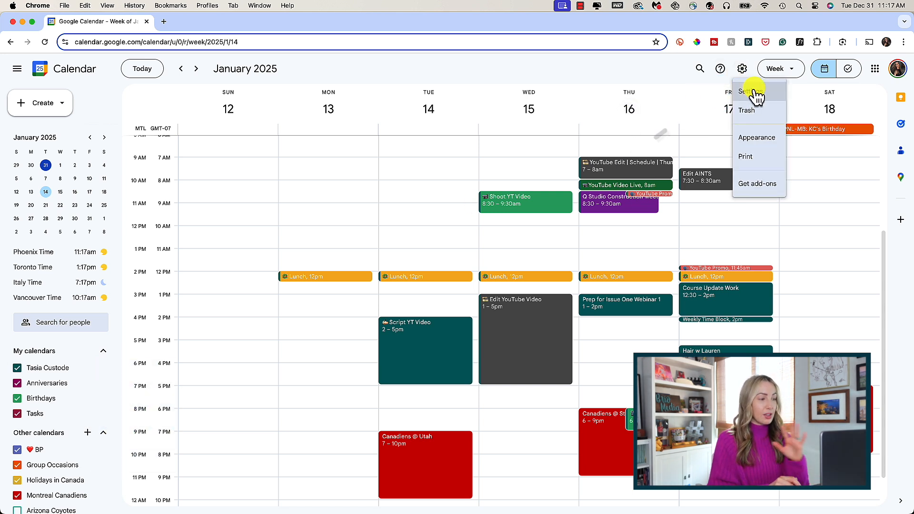
left_click(752, 92)
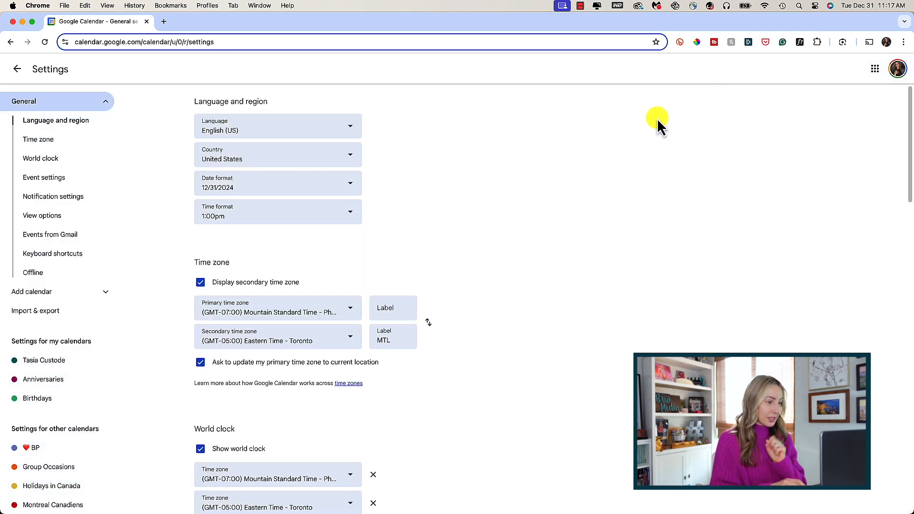
left_click(44, 362)
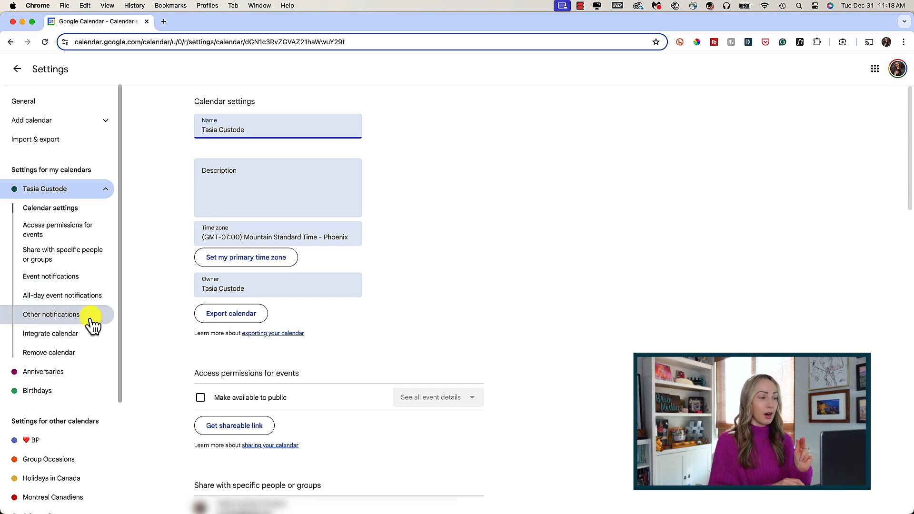
left_click(89, 285)
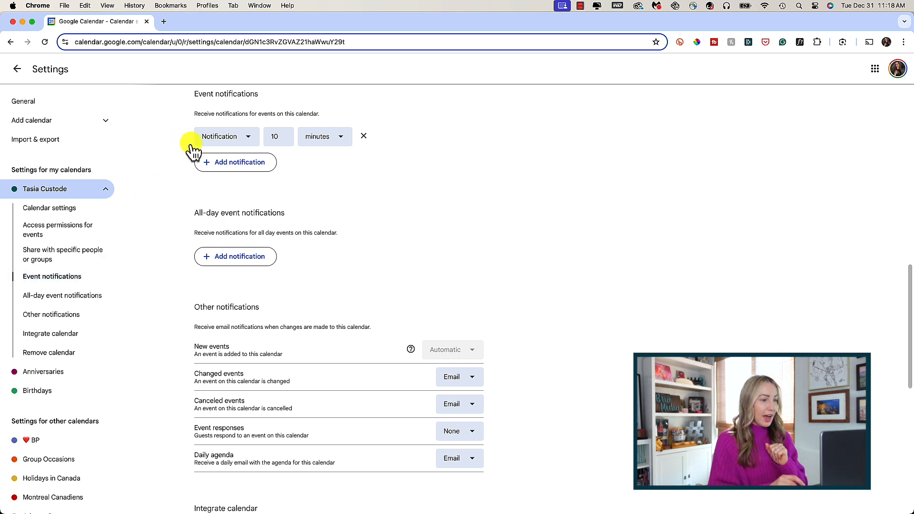
Step: Examine the type, lead time and time unit choices of the existing default event notification, leaving it at 10 minutes
left_click(249, 143)
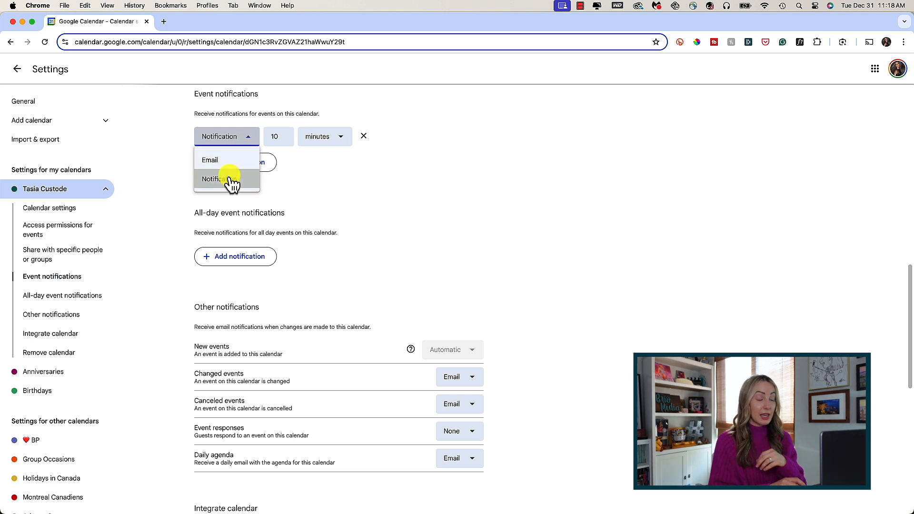
left_click(284, 138)
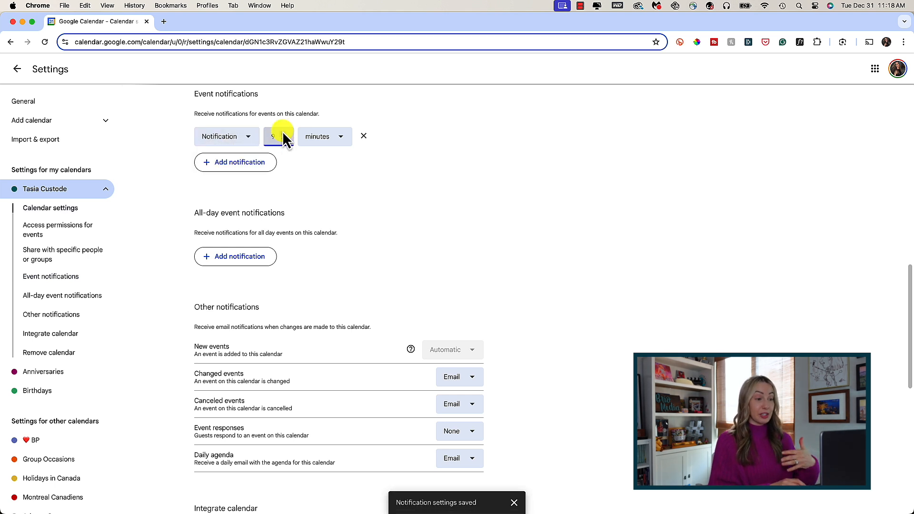
left_click(341, 138)
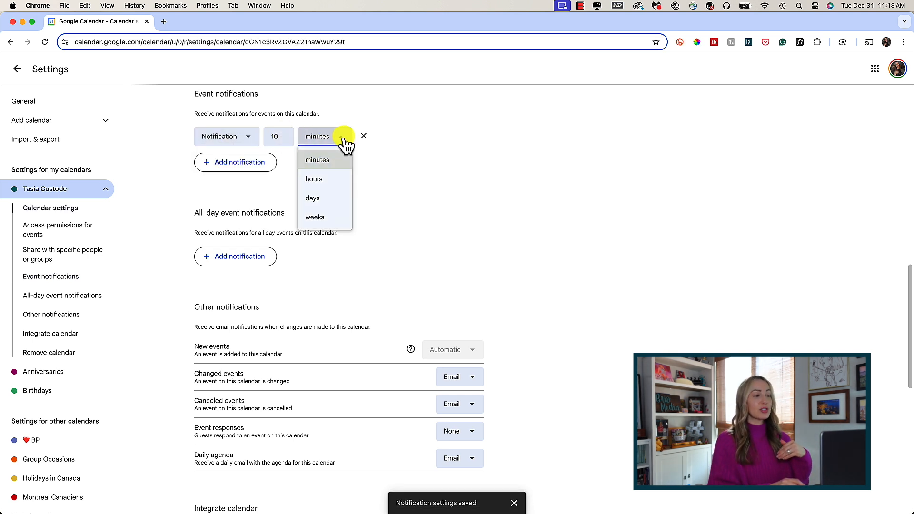
left_click(324, 161)
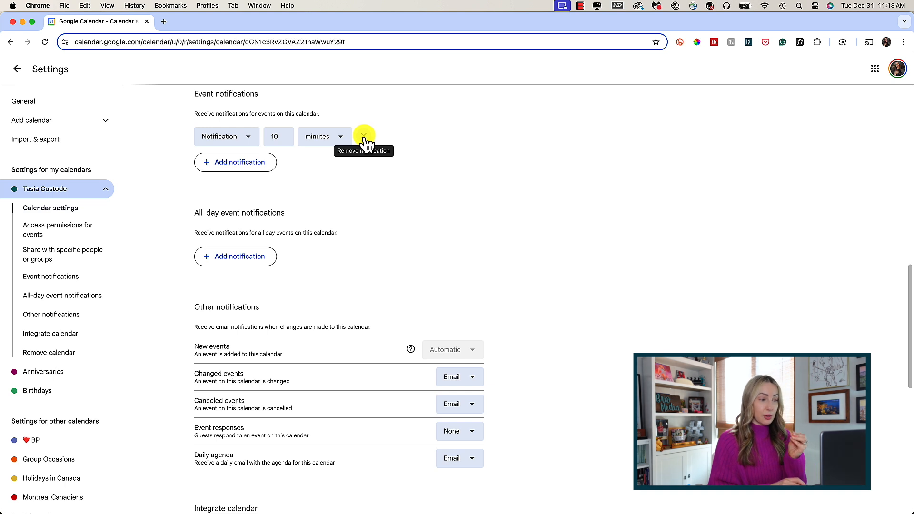
Step: Add a second default event notification, raise its lead time to 15 minutes, and remove it again
left_click(243, 166)
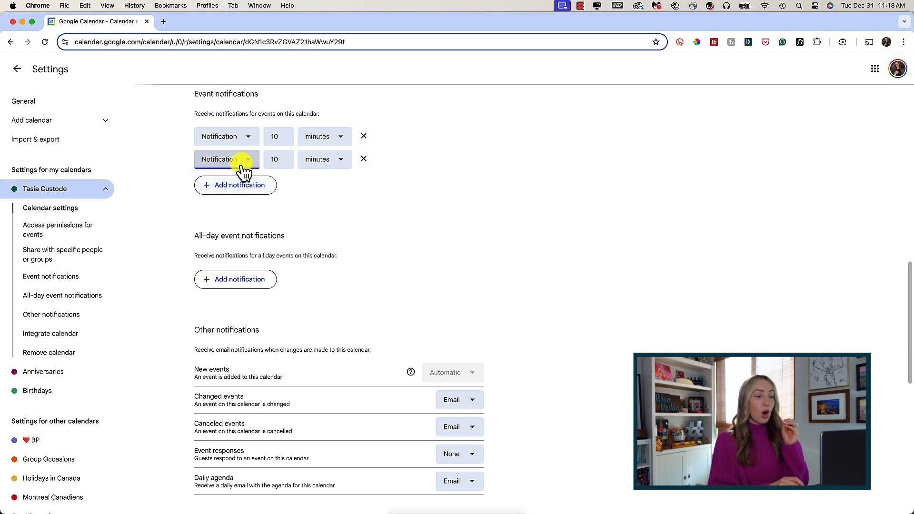
left_click(282, 156)
left_click(283, 156)
left_click(283, 157)
left_click(282, 156)
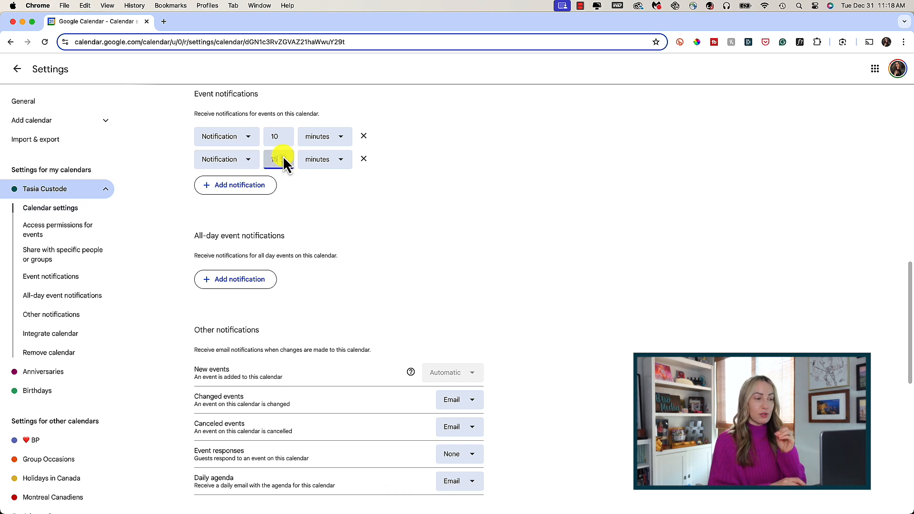
left_click(363, 159)
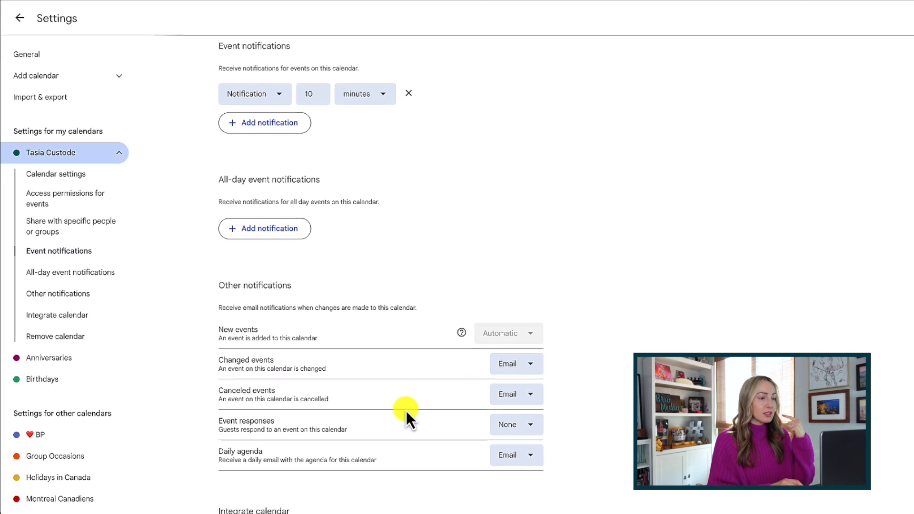
Step: Examine the email notification options for changed events without choosing another one
left_click(534, 368)
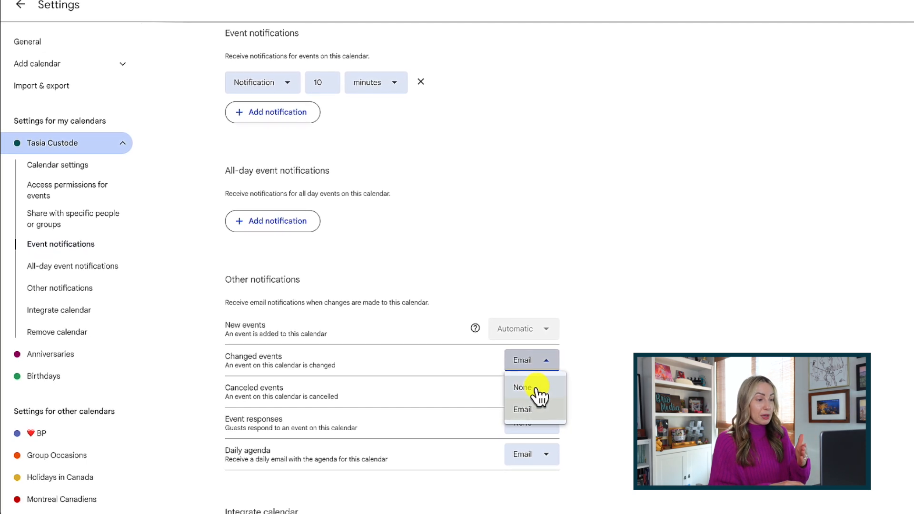
left_click(589, 361)
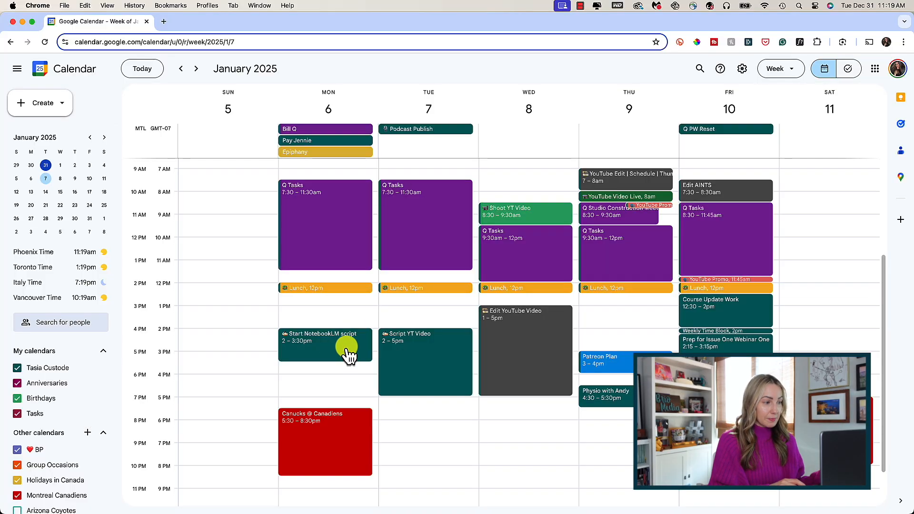
Step: Open the "Start NotebookLM script" event on January 6 for editing and examine its notification type choices, keeping Notification
left_click(350, 355)
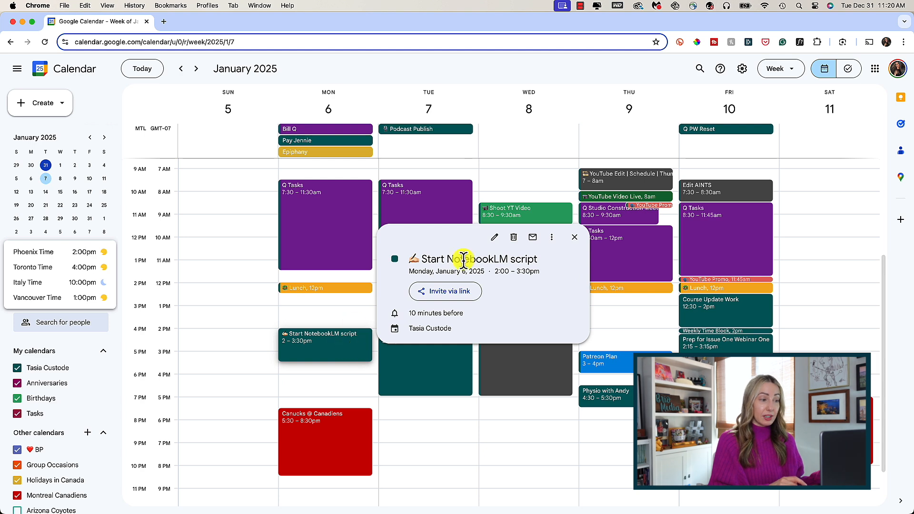
left_click(494, 238)
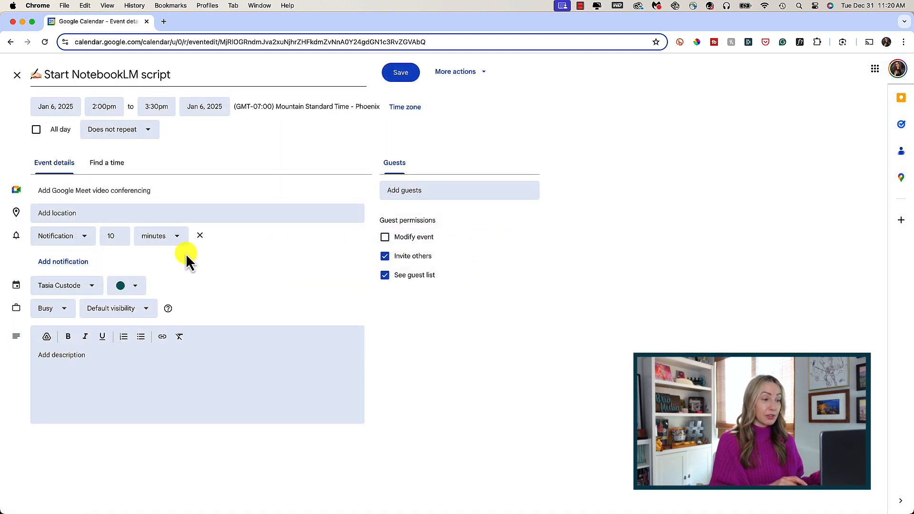
left_click(85, 239)
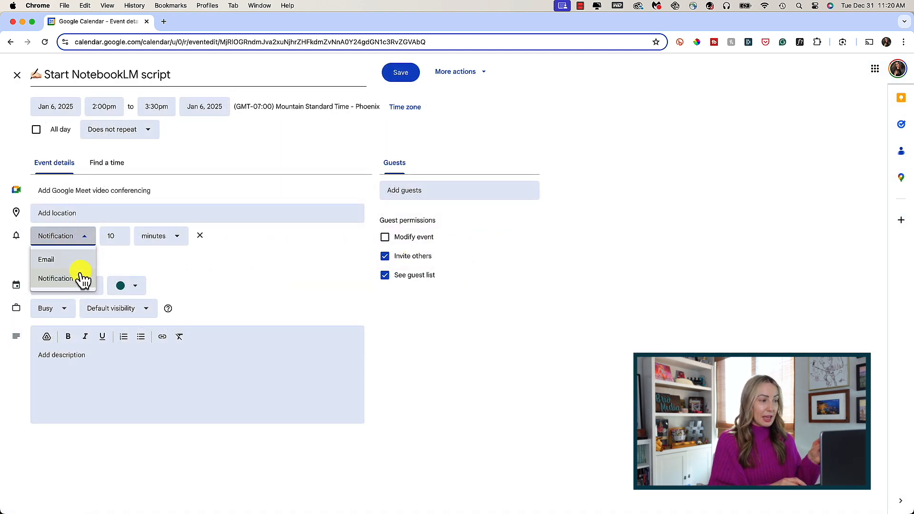
left_click(85, 240)
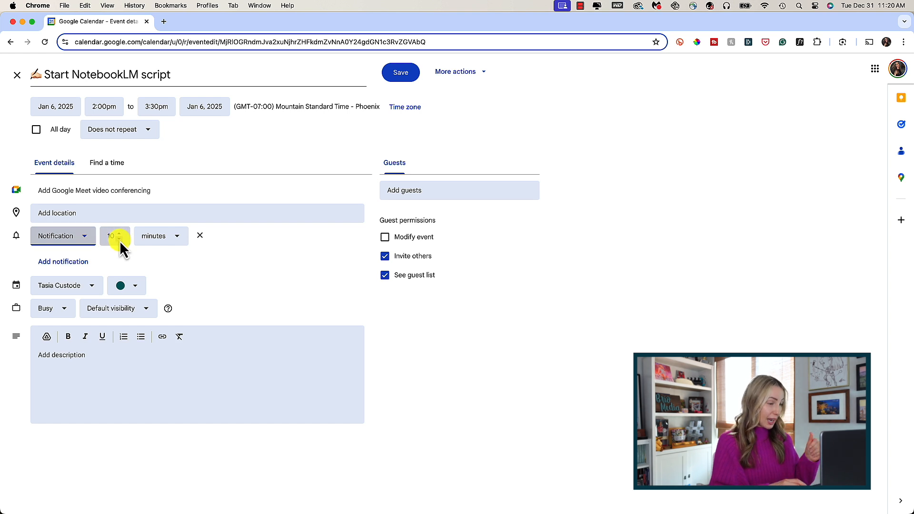
Step: Set the event's notification lead time to 5 and examine the available time units, keeping minutes
left_click(119, 241)
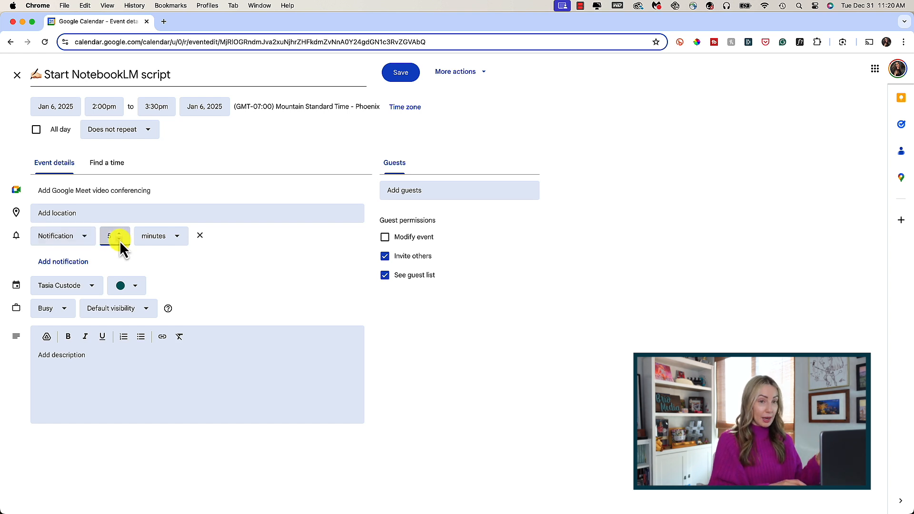
left_click(161, 238)
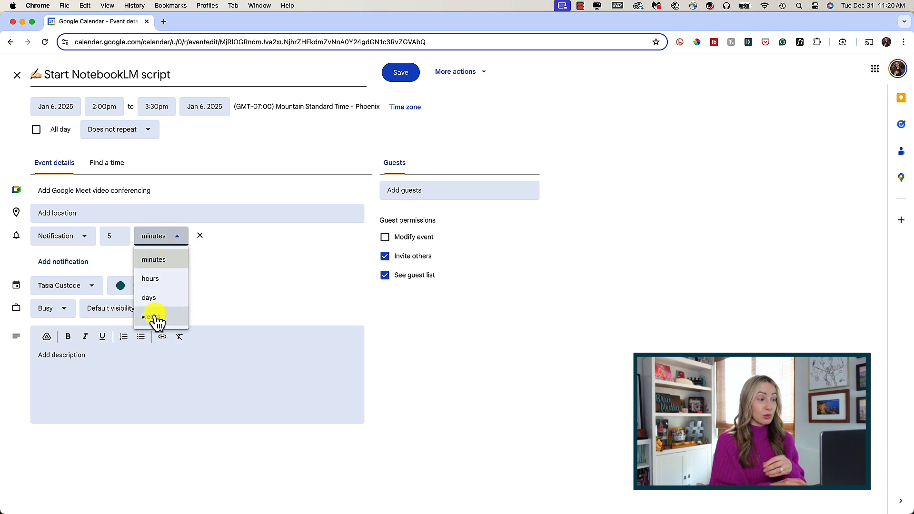
left_click(179, 245)
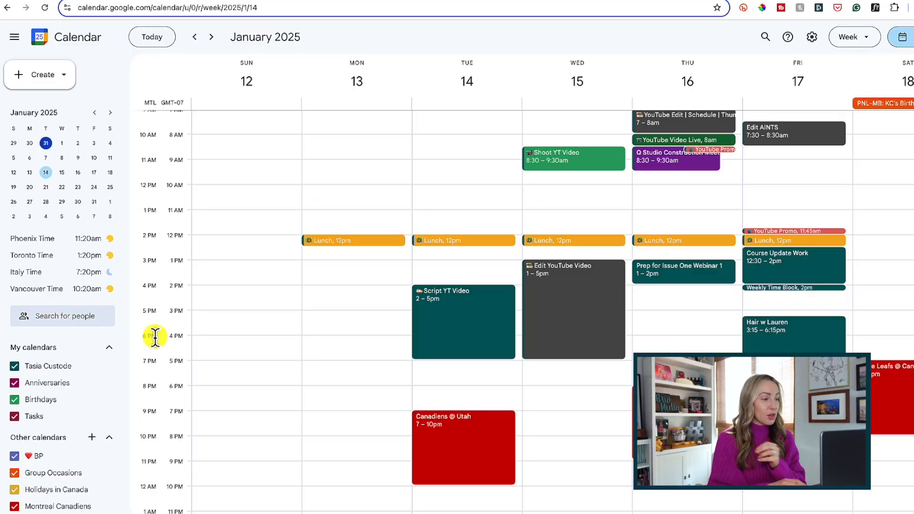
Step: Turn the display of the Group Occasions calendar off and back on, and hide that calendar from the calendar list
scroll(90, 372, "down", 2)
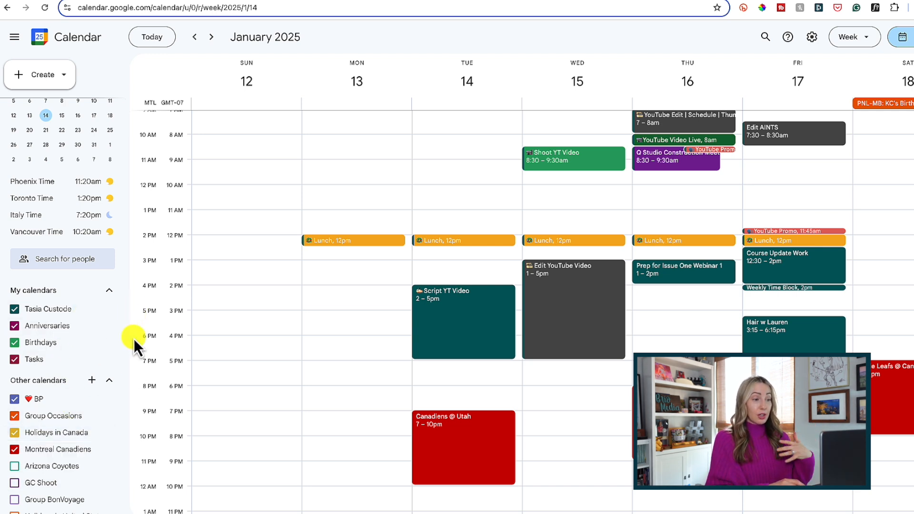
left_click(14, 417)
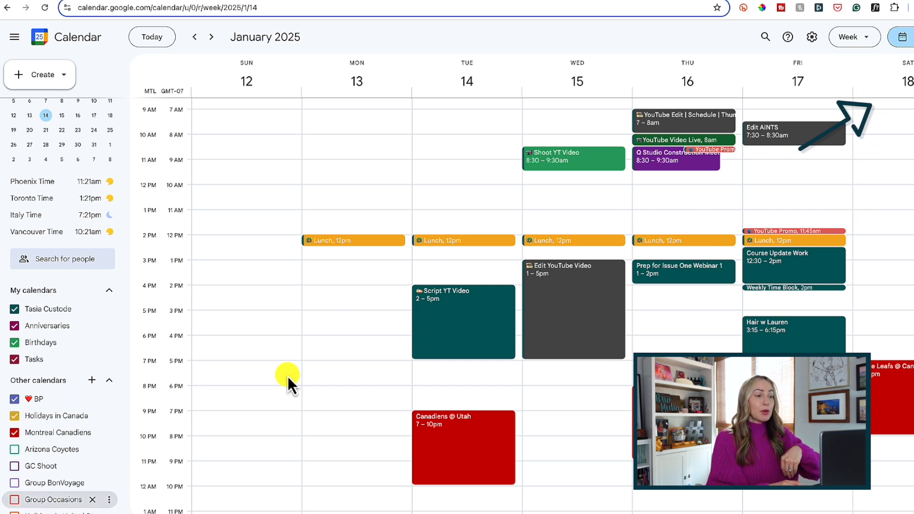
left_click(14, 500)
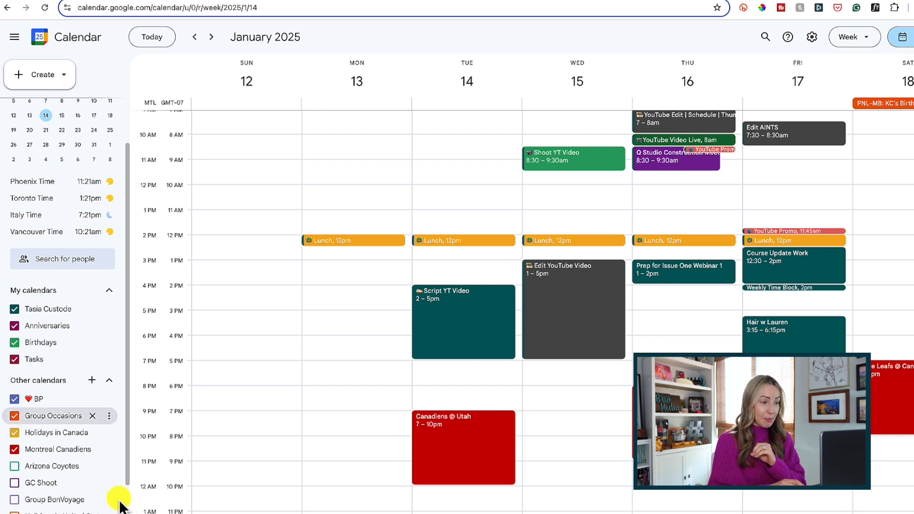
left_click(109, 416)
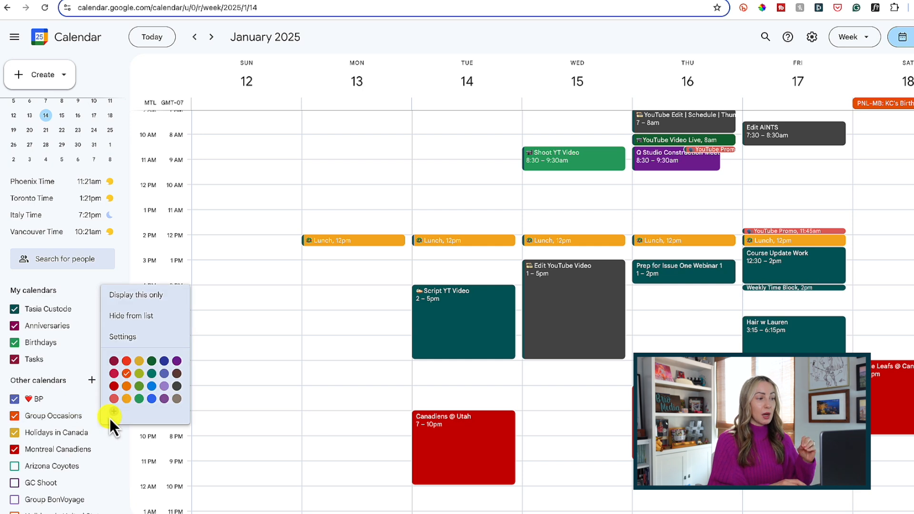
left_click(150, 317)
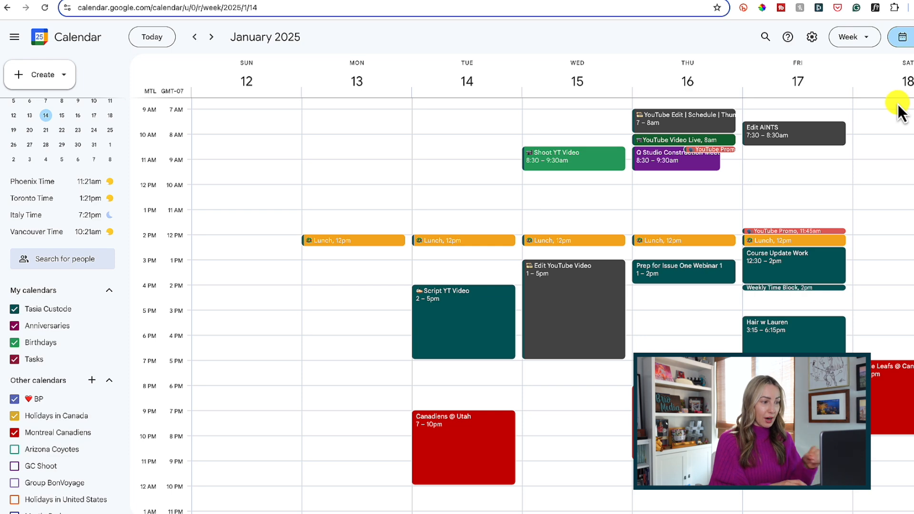
Step: Show the hidden Group Occasions calendar in the calendar list again through the calendar settings and return to the week view
left_click(811, 37)
left_click(814, 67)
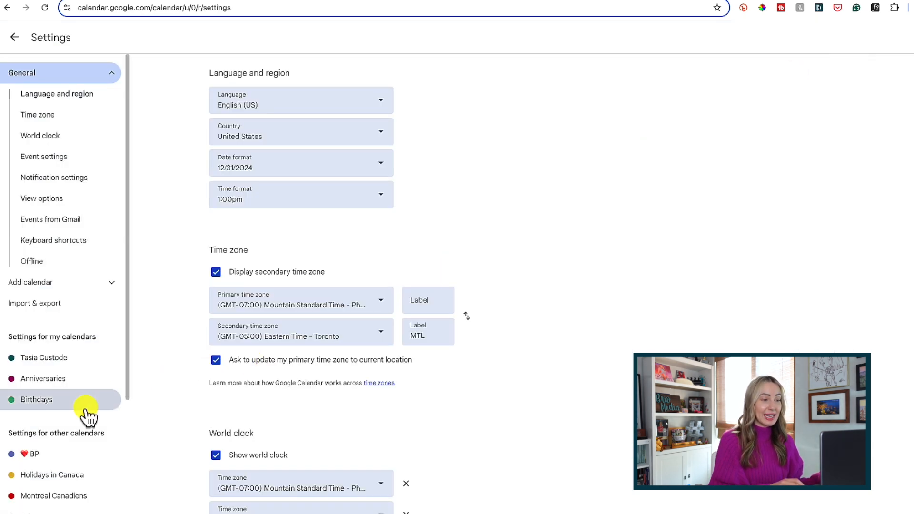
scroll(114, 417, "down", 3)
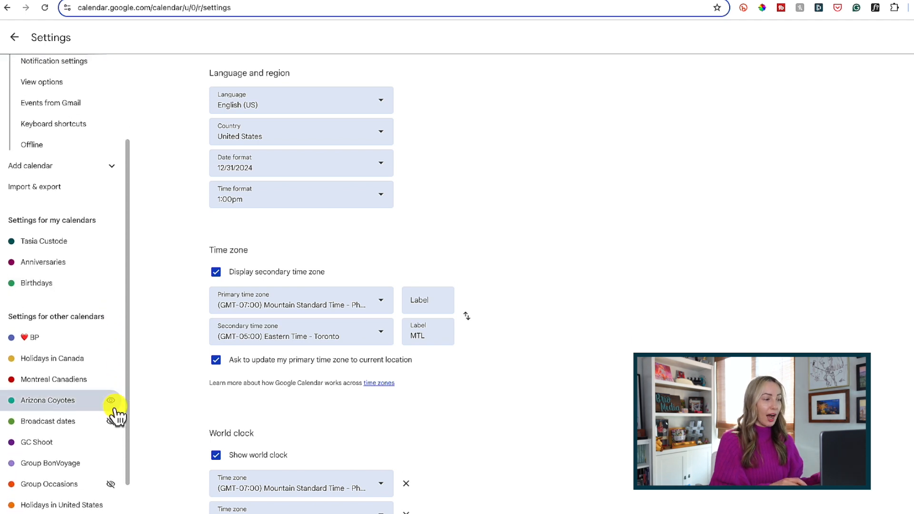
scroll(116, 417, "up", 1)
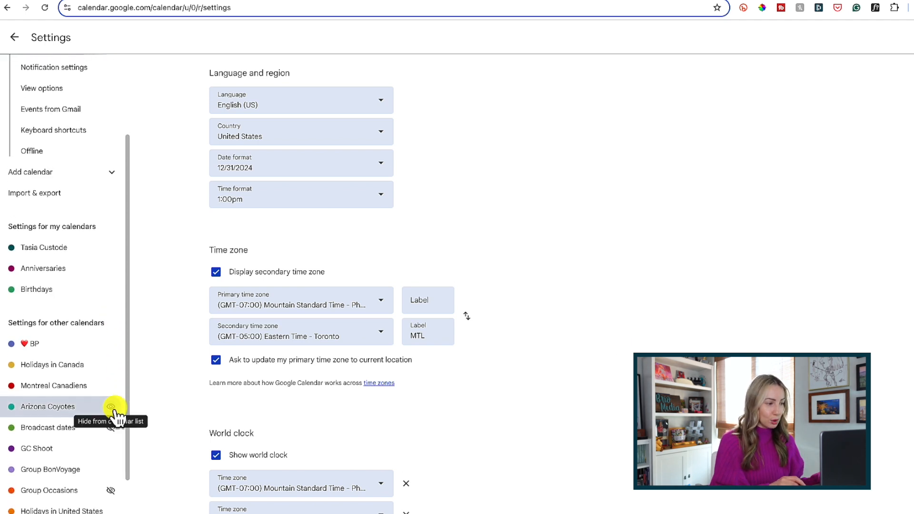
left_click(111, 491)
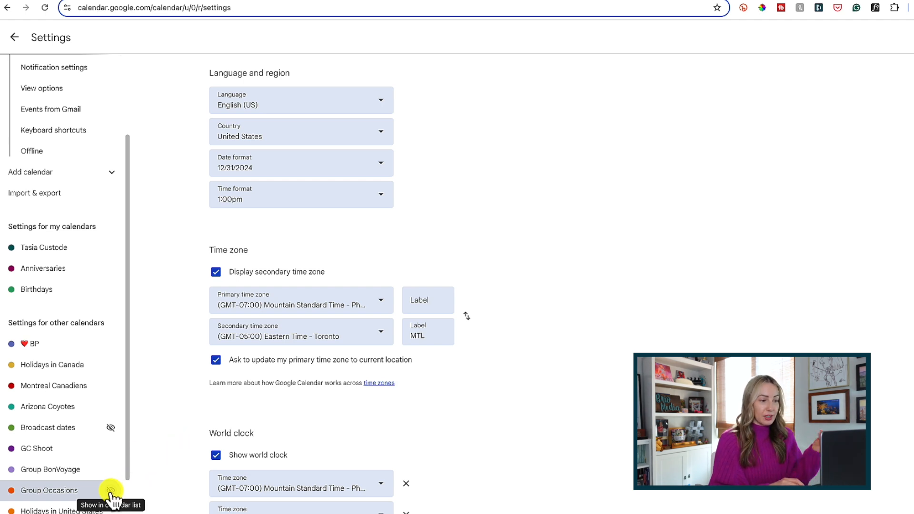
left_click(111, 491)
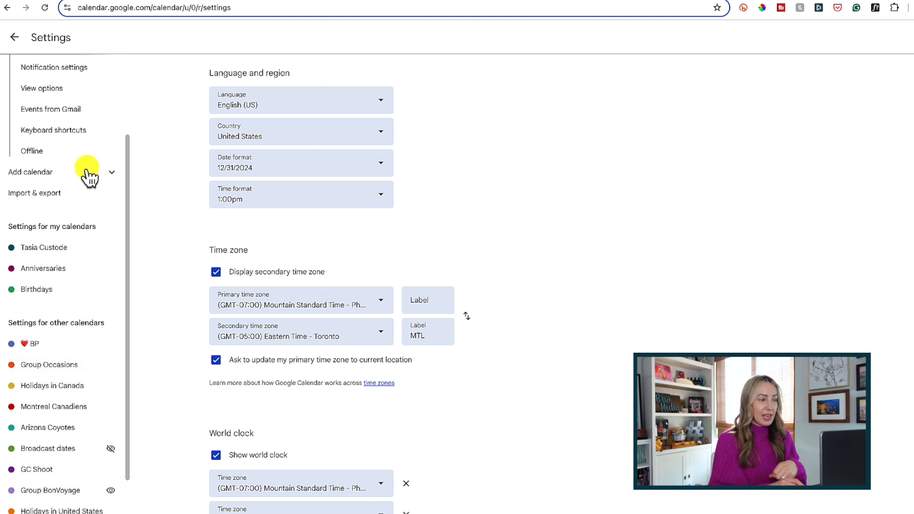
left_click(15, 38)
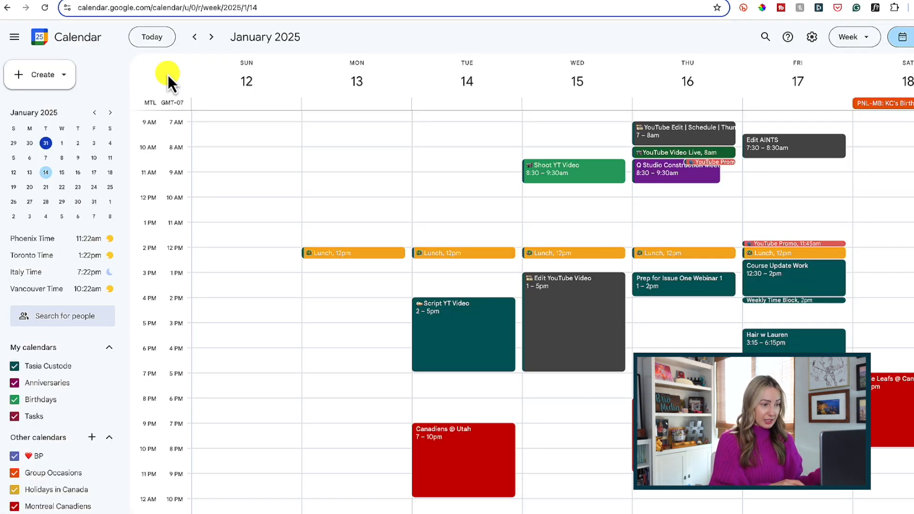
Step: Examine the removal options in the settings of the Group Occasions calendar and of the Anniversaries calendar
scroll(111, 400, "down", 1)
scroll(114, 407, "down", 1)
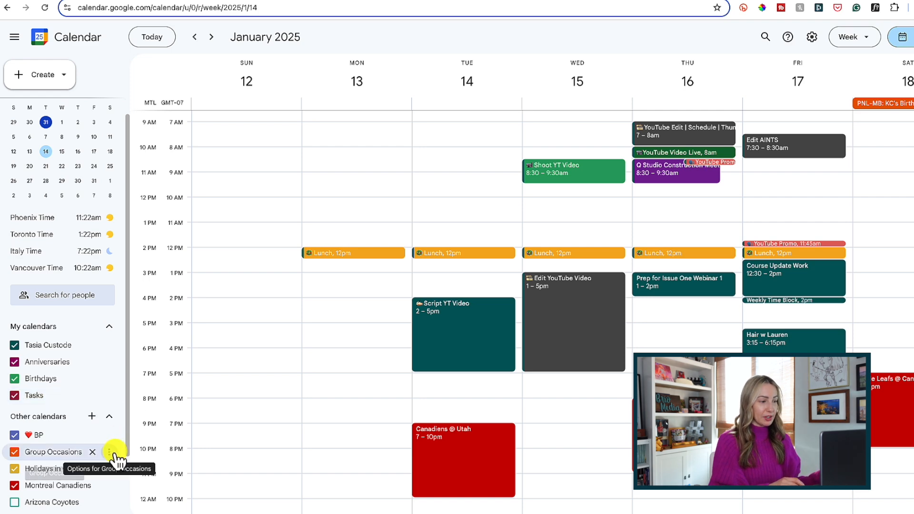
left_click(109, 451)
left_click(123, 373)
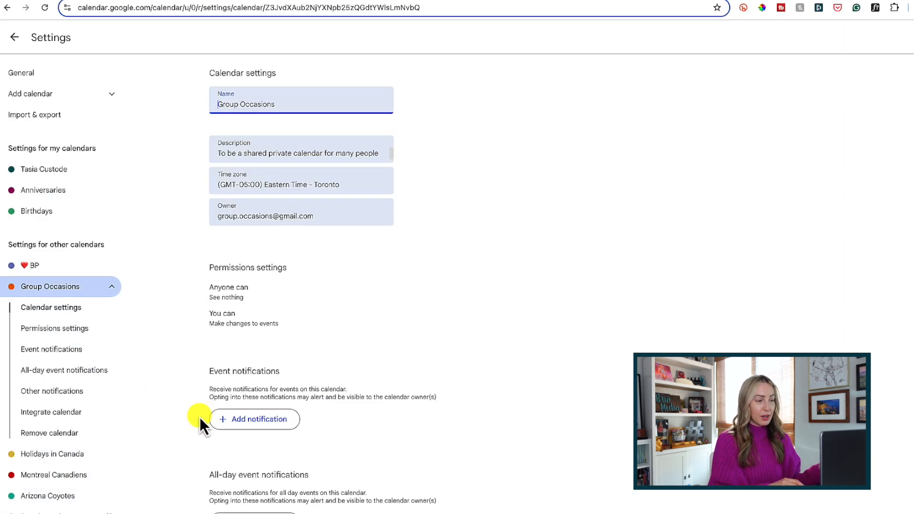
scroll(199, 417, "down", 12)
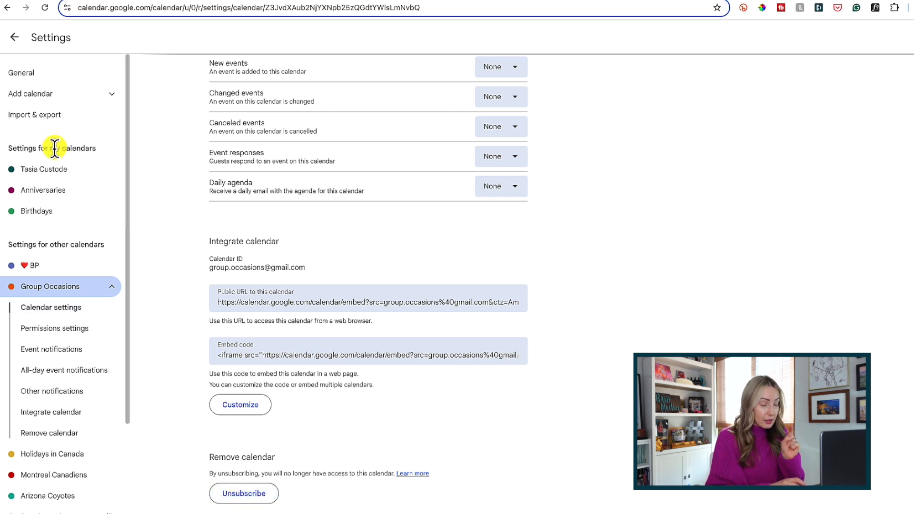
left_click(98, 195)
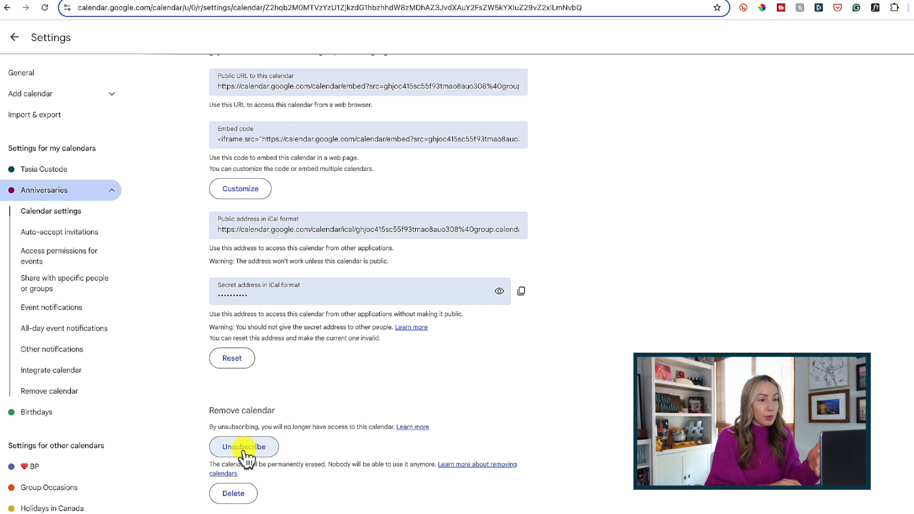
Step: Return to the Group Occasions calendar's settings and unsubscribe from that calendar, confirming the removal
left_click(61, 490)
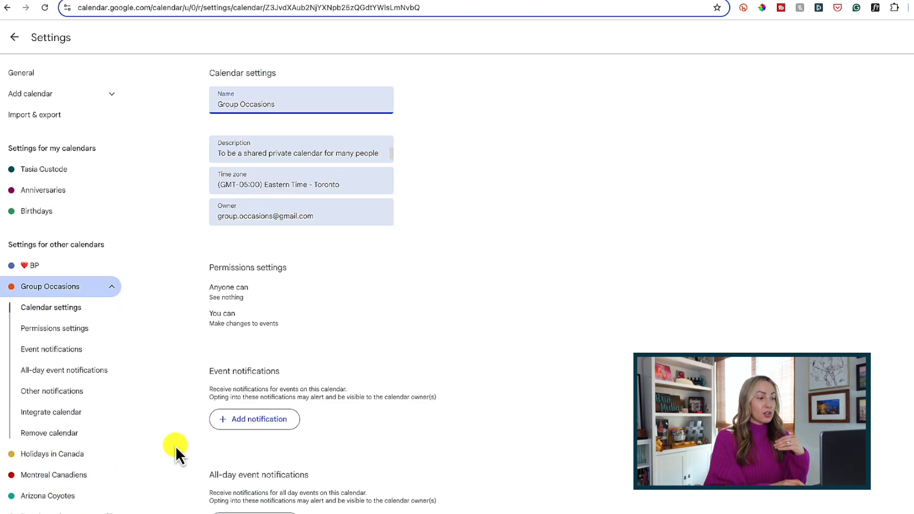
scroll(176, 448, "down", 10)
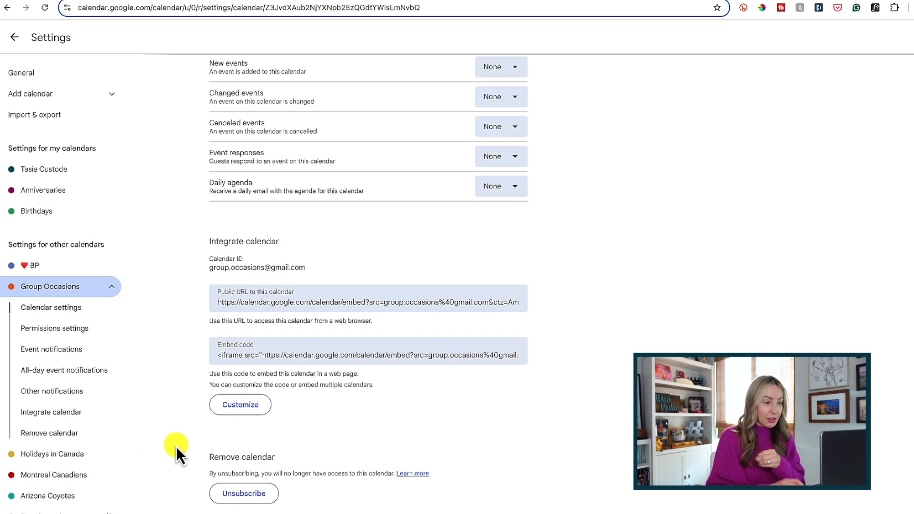
left_click(245, 493)
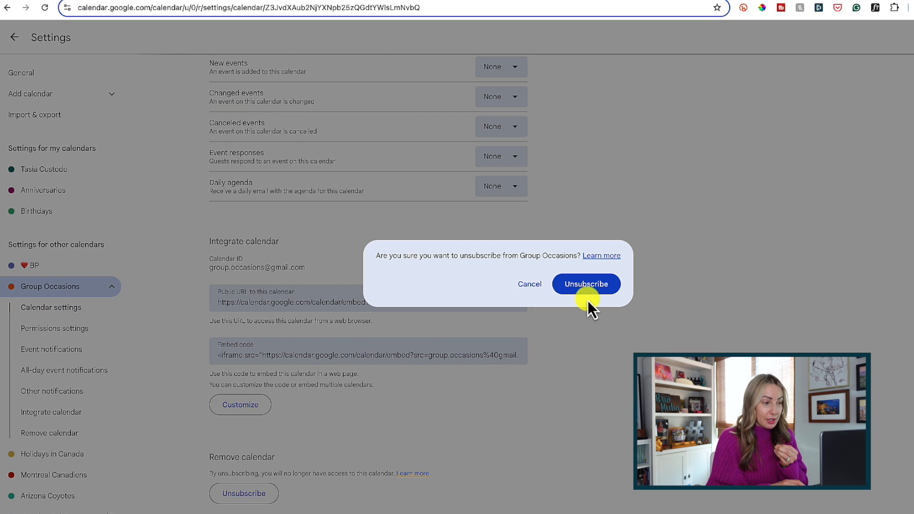
left_click(599, 290)
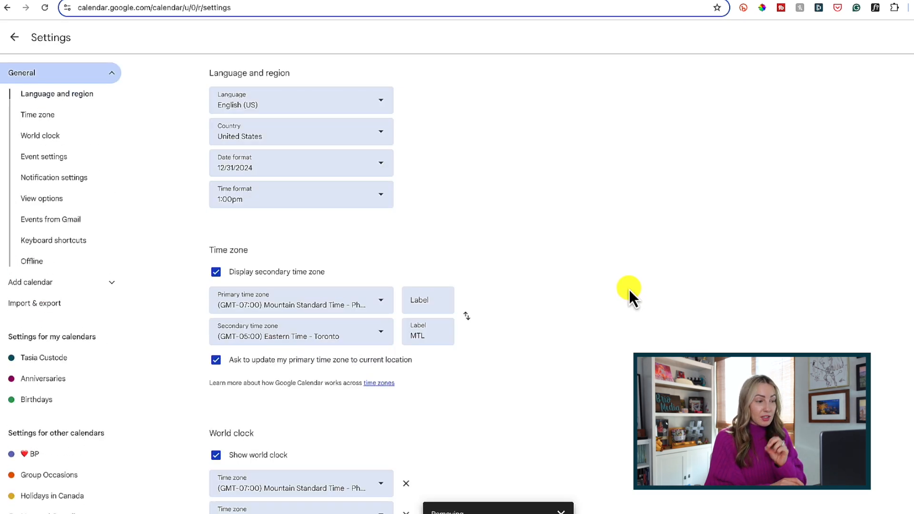